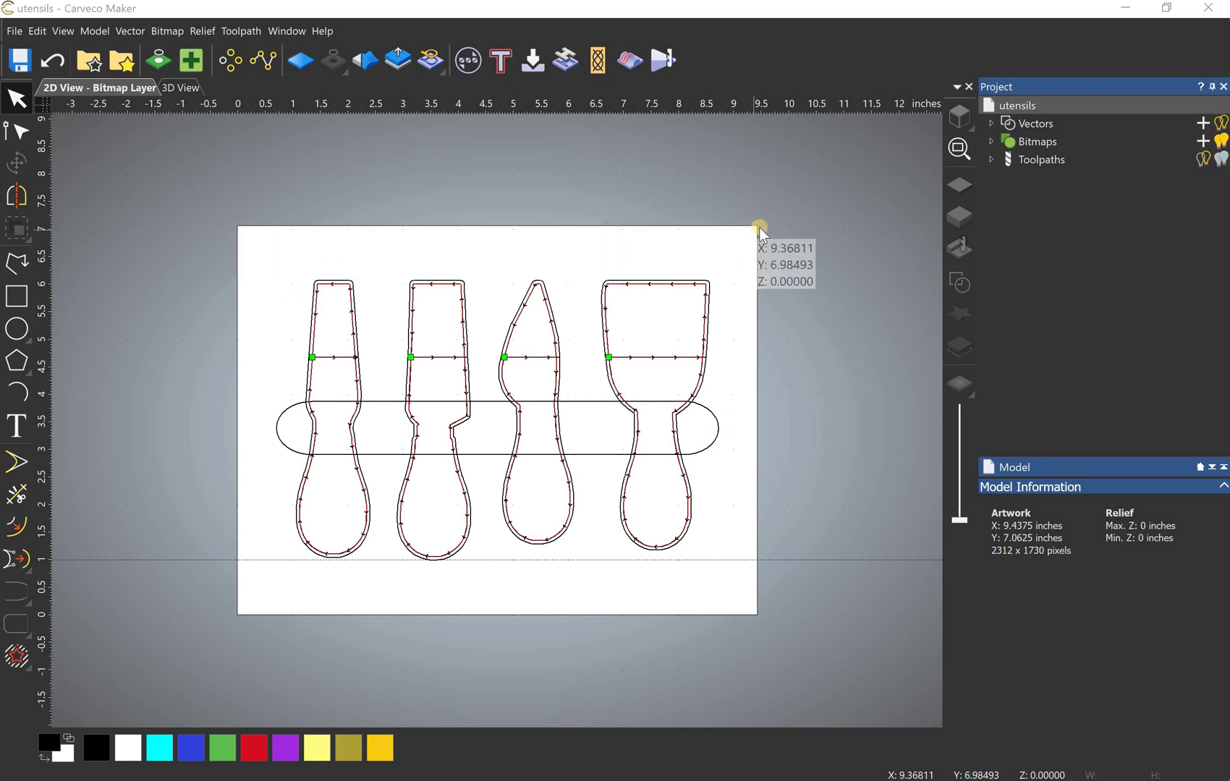
click(97, 30)
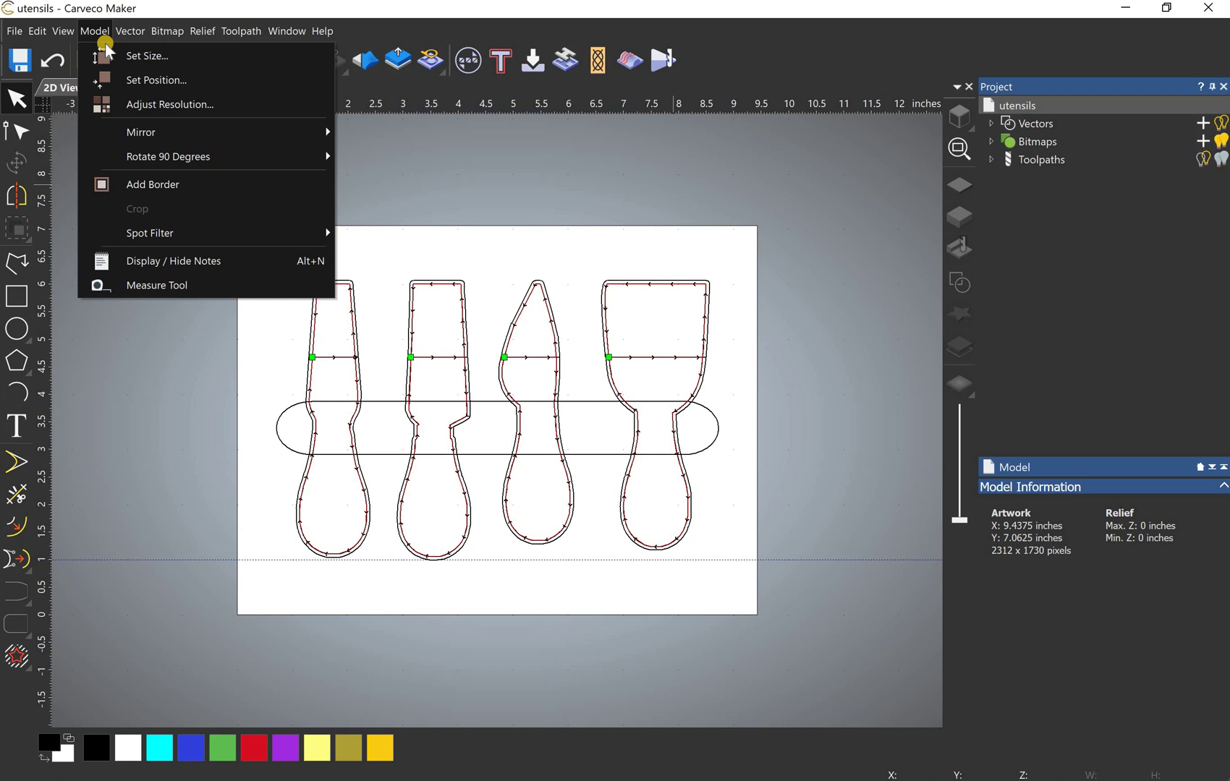
click(97, 30)
click(144, 55)
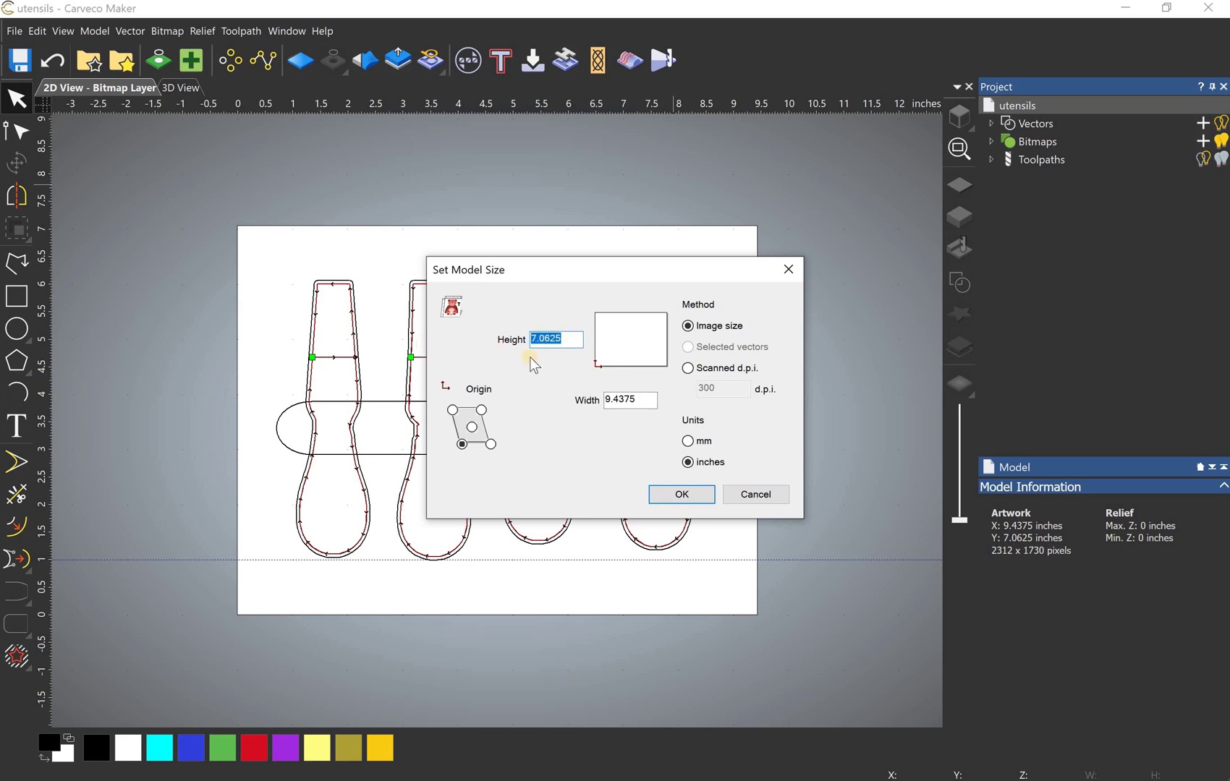
text(12)
click(677, 496)
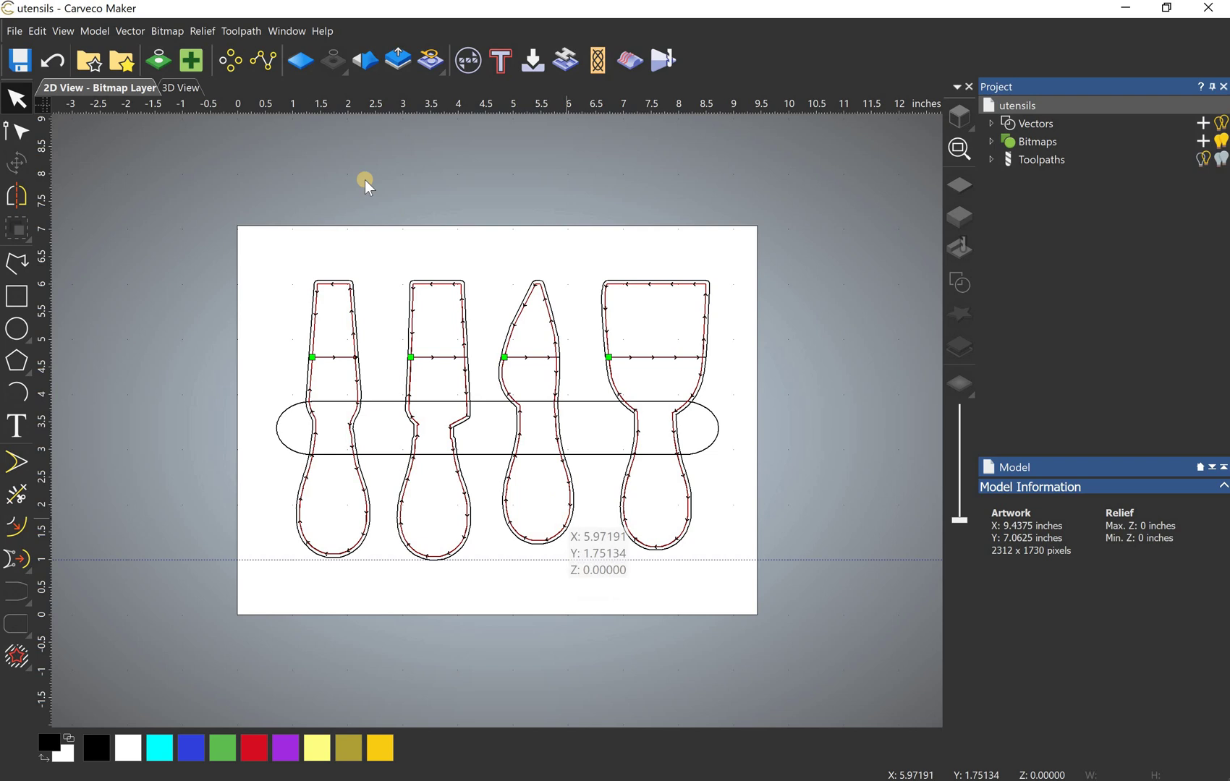
click(99, 34)
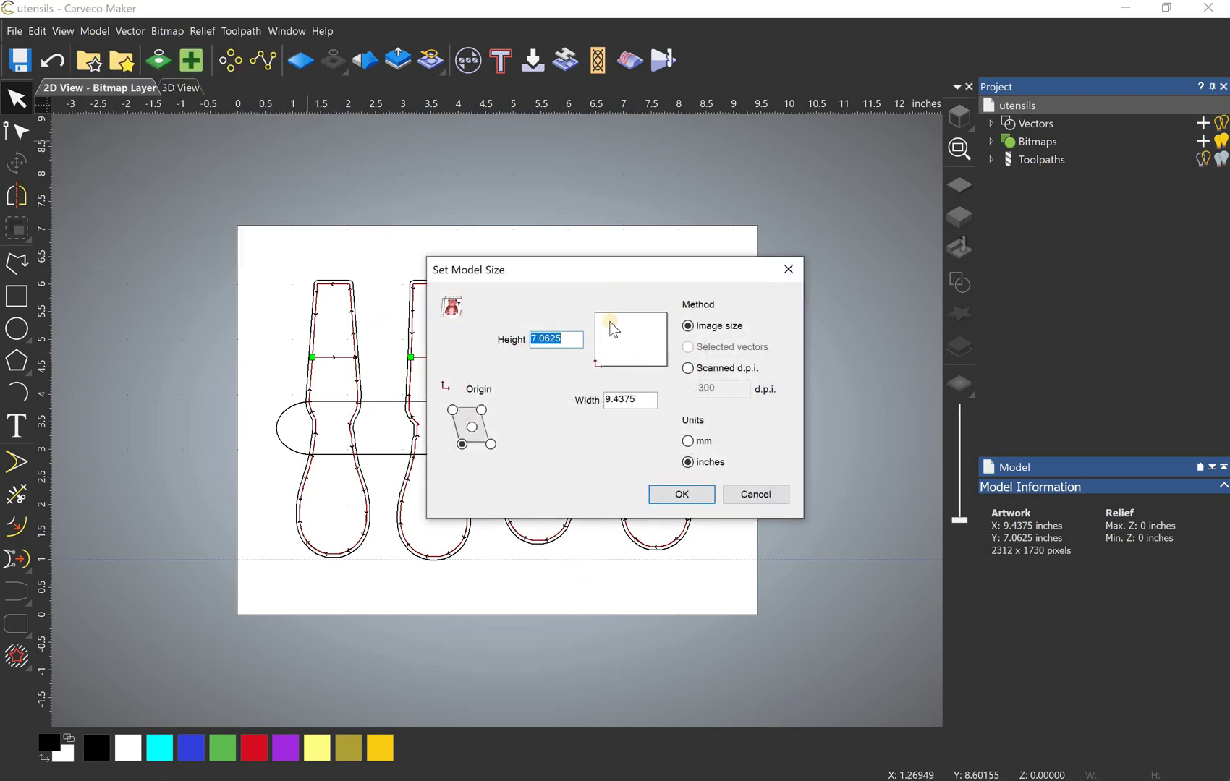
click(594, 315)
click(471, 427)
click(481, 410)
click(492, 443)
click(680, 495)
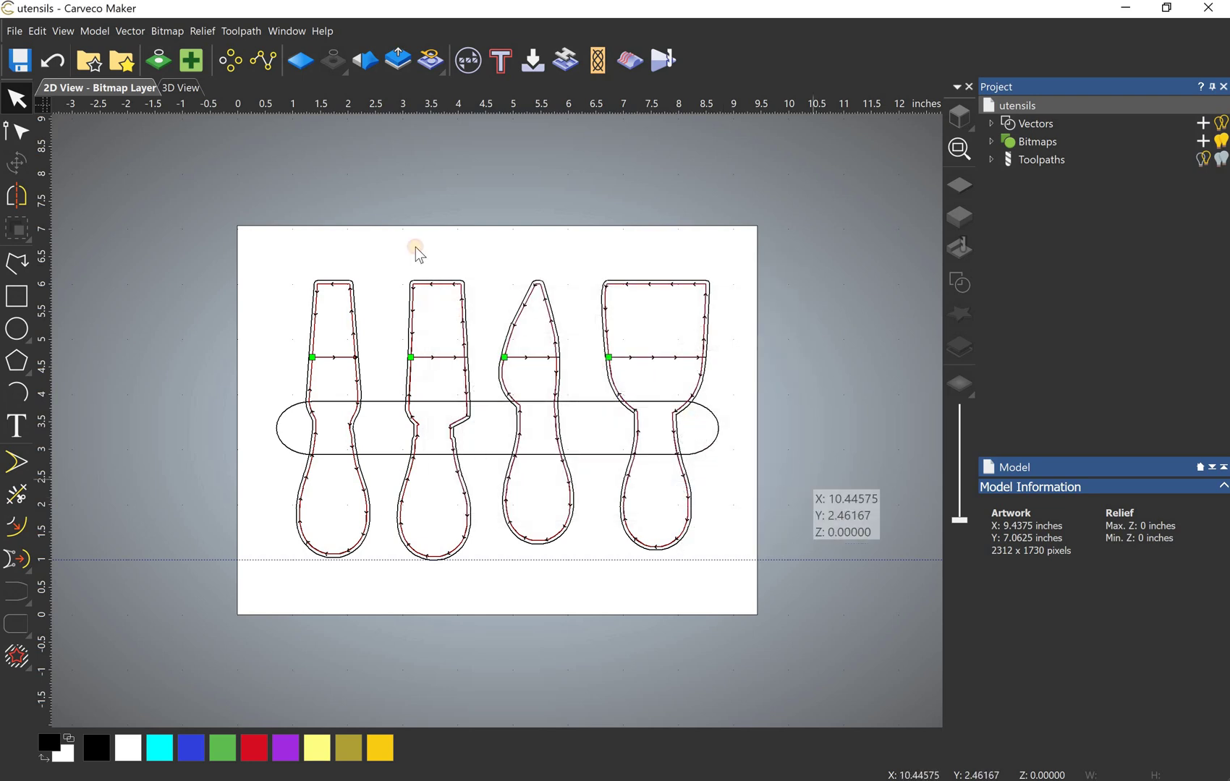
Step: Add a symmetrical 1-inch border to the utensils model, enlarging it to 11.43 × 9.05 inches
click(108, 47)
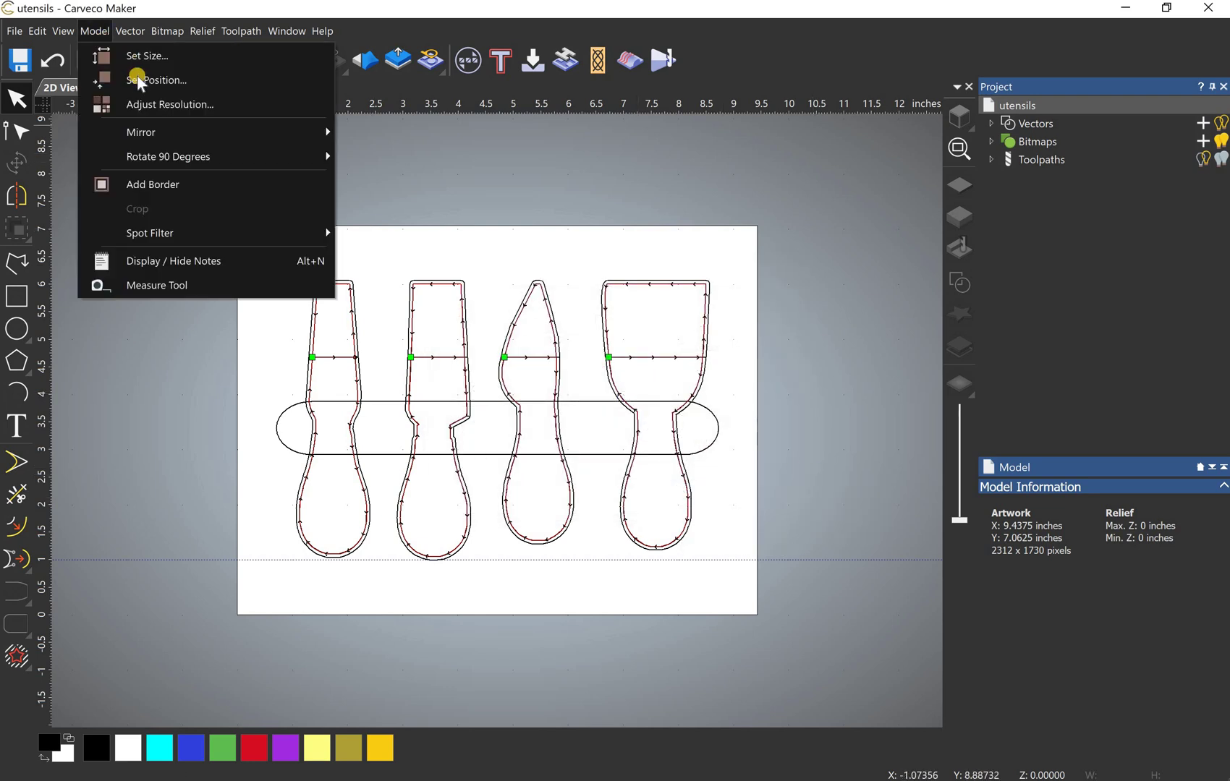
click(161, 185)
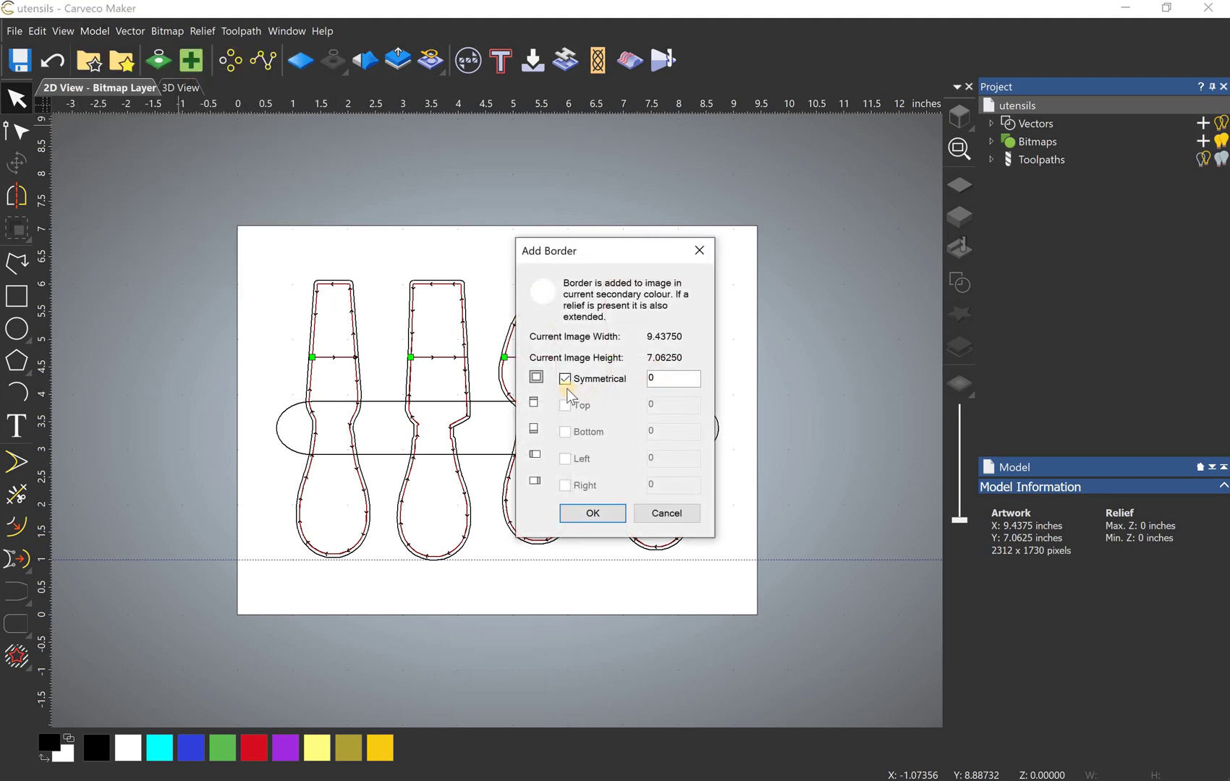
click(659, 378)
key(ctrl+a)
text(1)
click(563, 514)
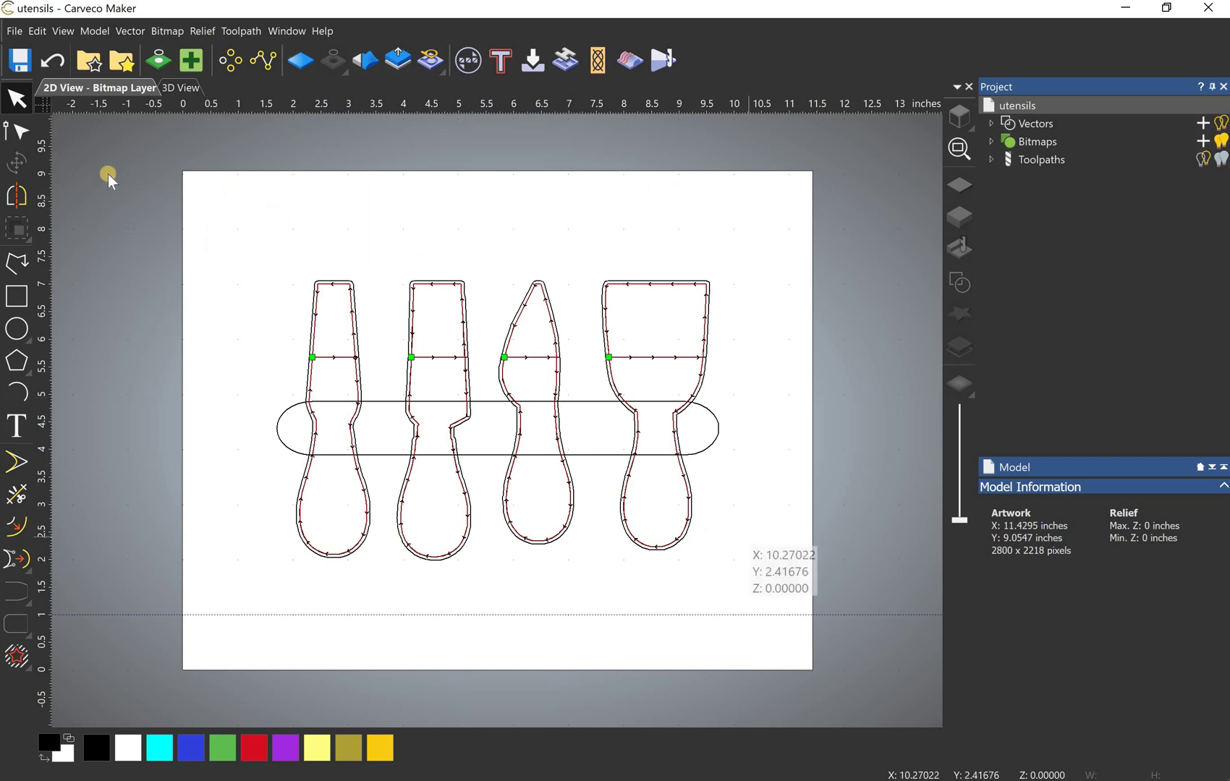
Step: Undo the symmetrical border and reopen Add Border with Symmetrical unchecked
key(ctrl+z)
click(94, 33)
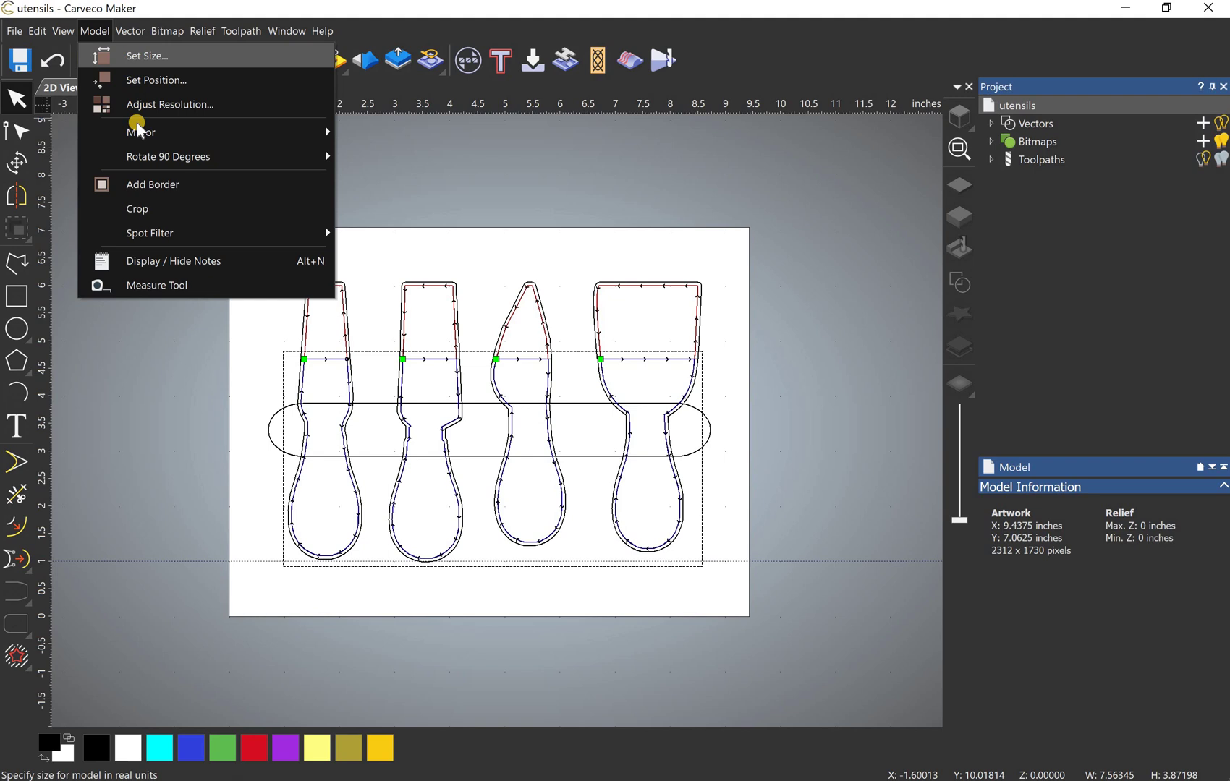
click(153, 192)
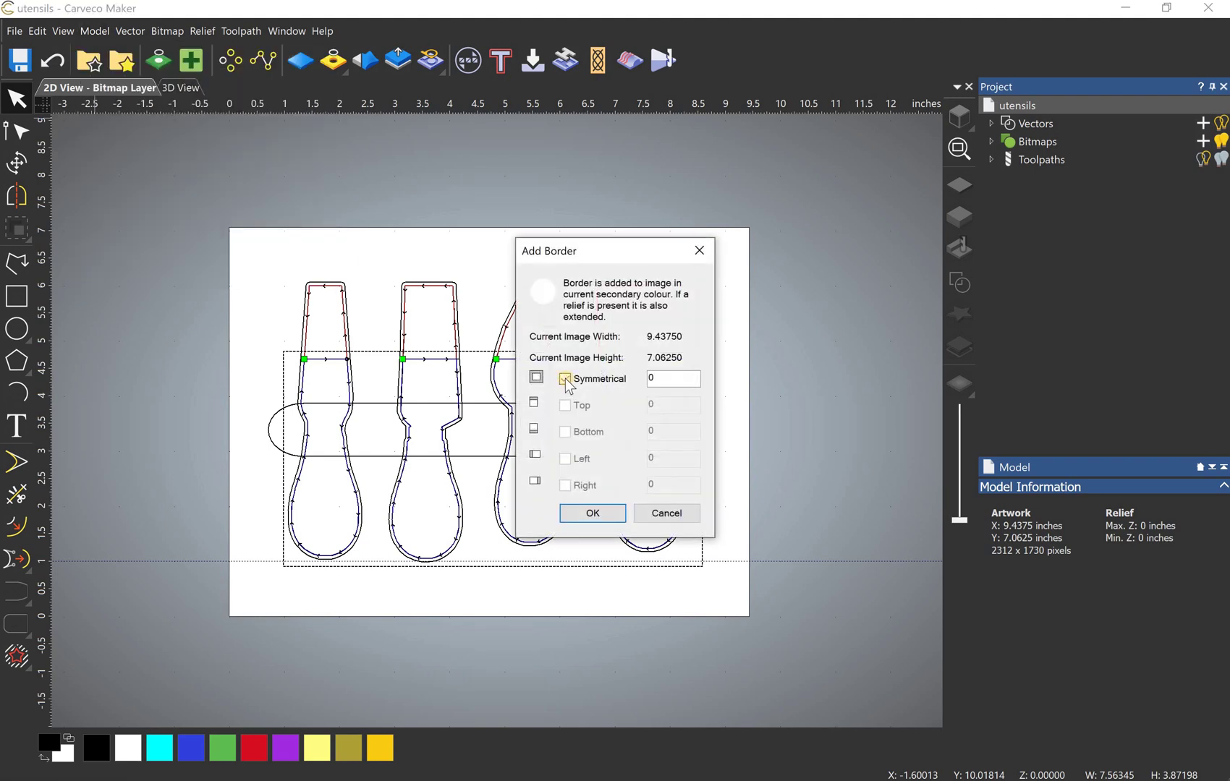
click(565, 379)
Step: Add a border on only the top and left edges, then undo it
click(565, 406)
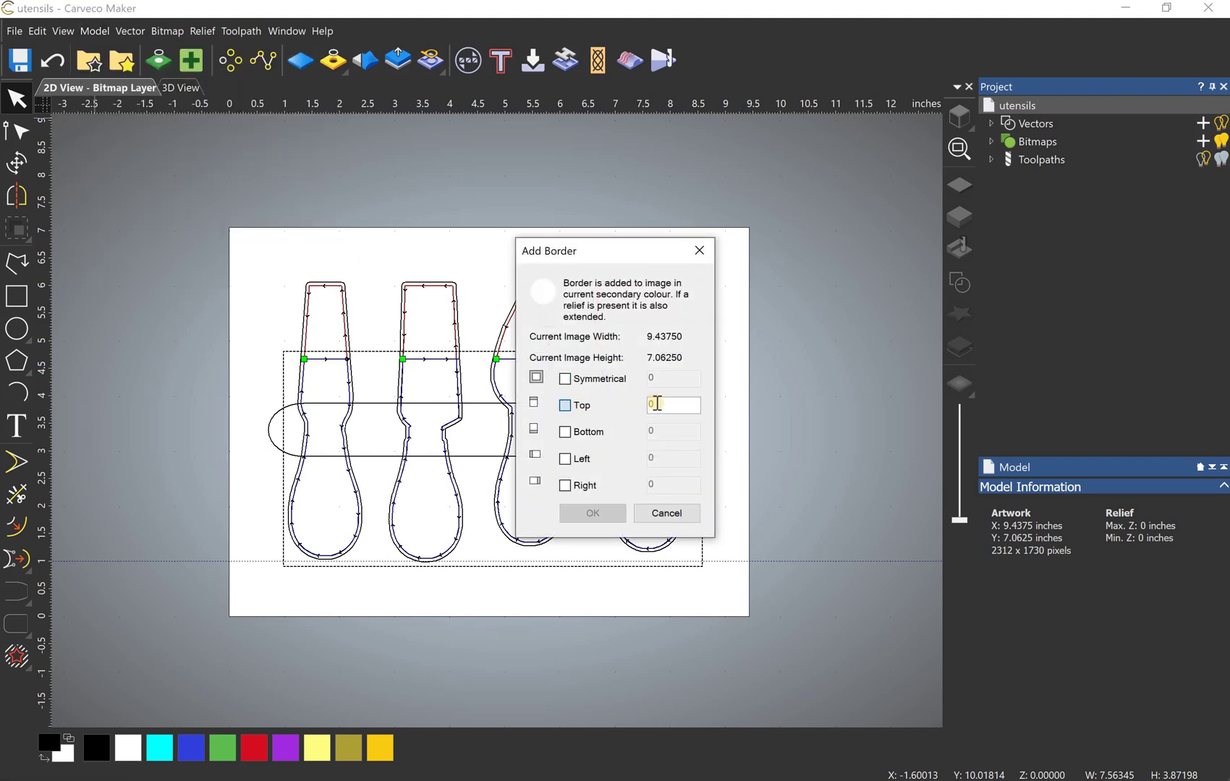
click(674, 405)
text(2)
click(565, 459)
text(2)
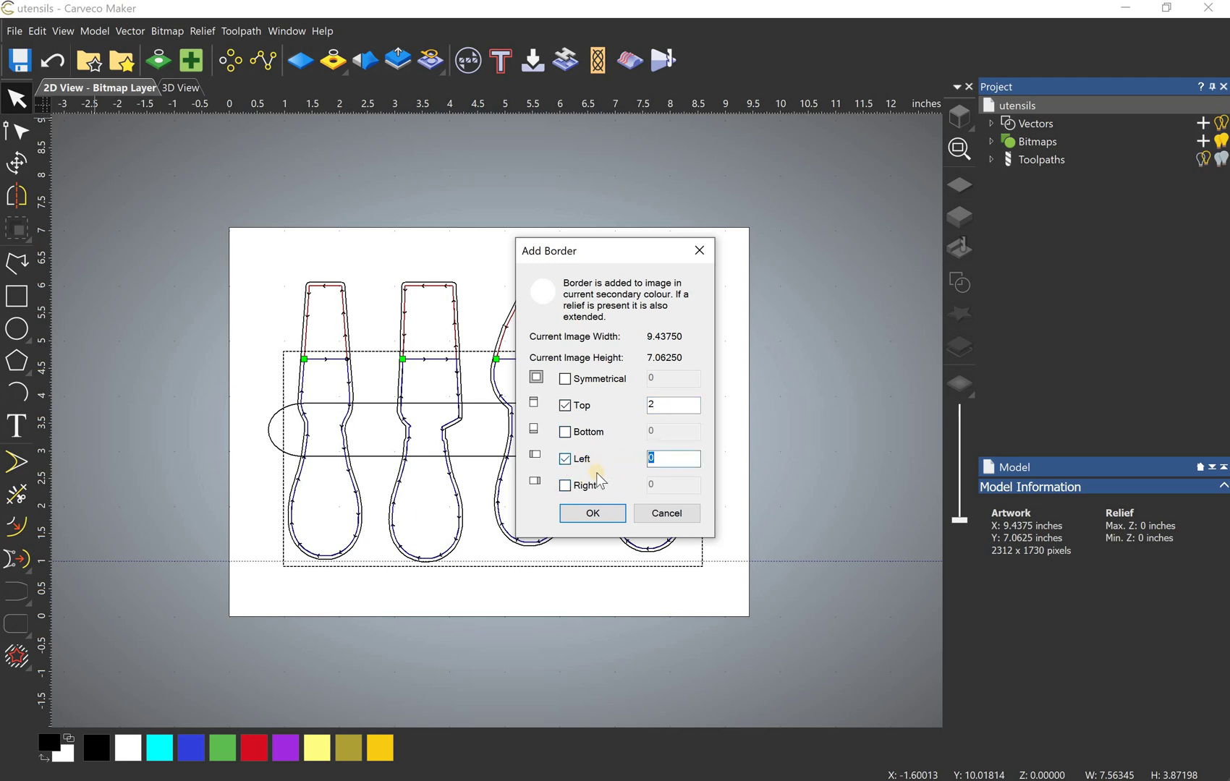
click(598, 511)
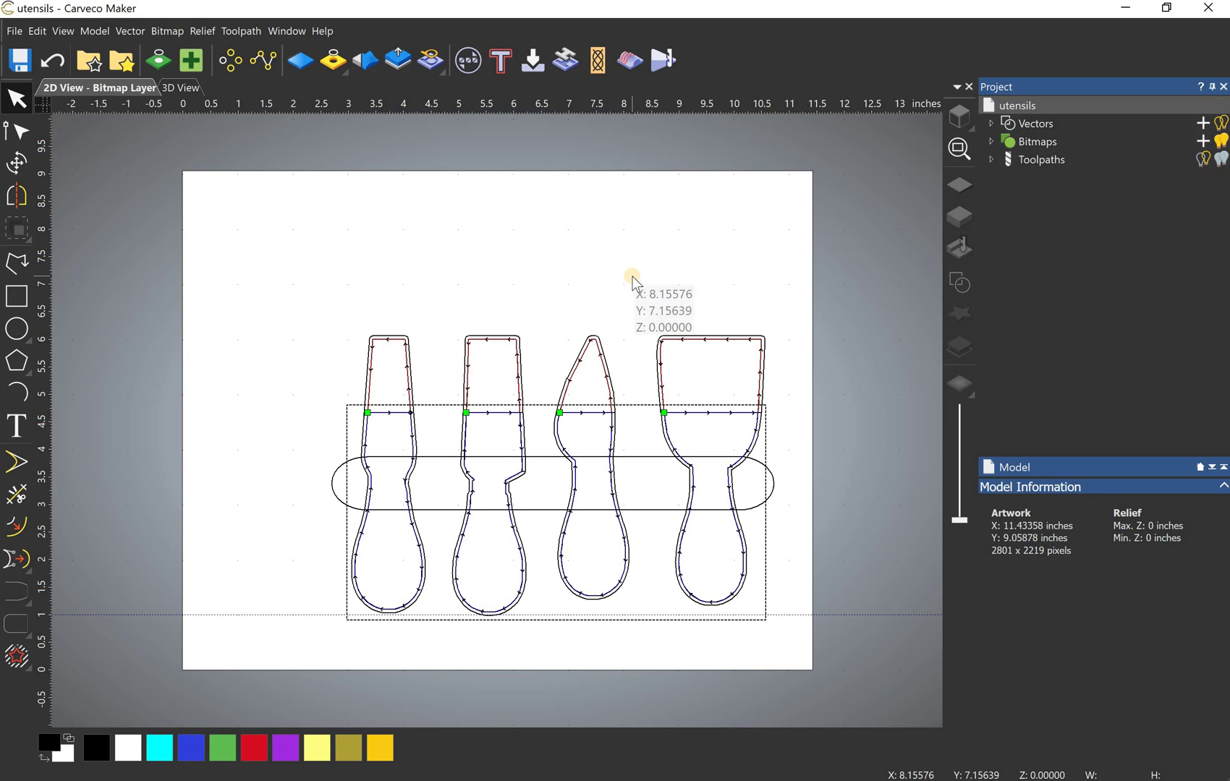
key(ctrl+z)
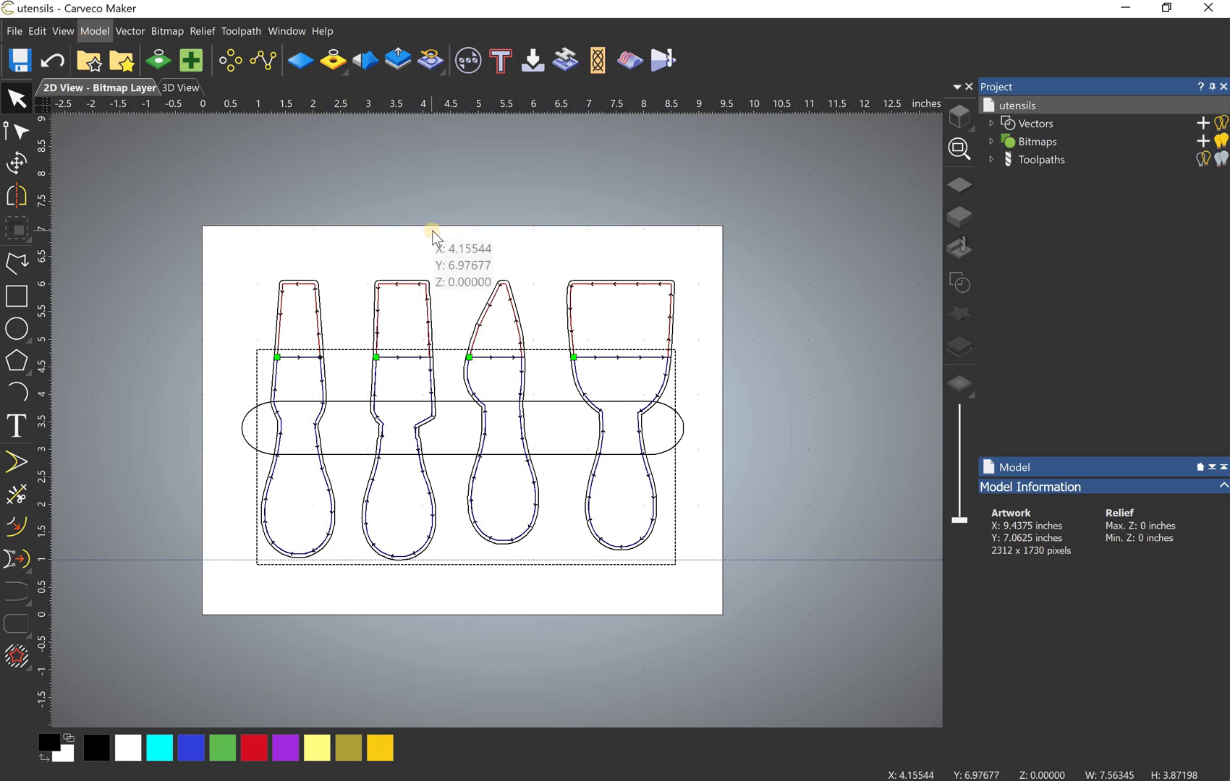
Step: Create a 4 × 6 inch rectangle vector enclosing the two left utensil outlines
click(94, 30)
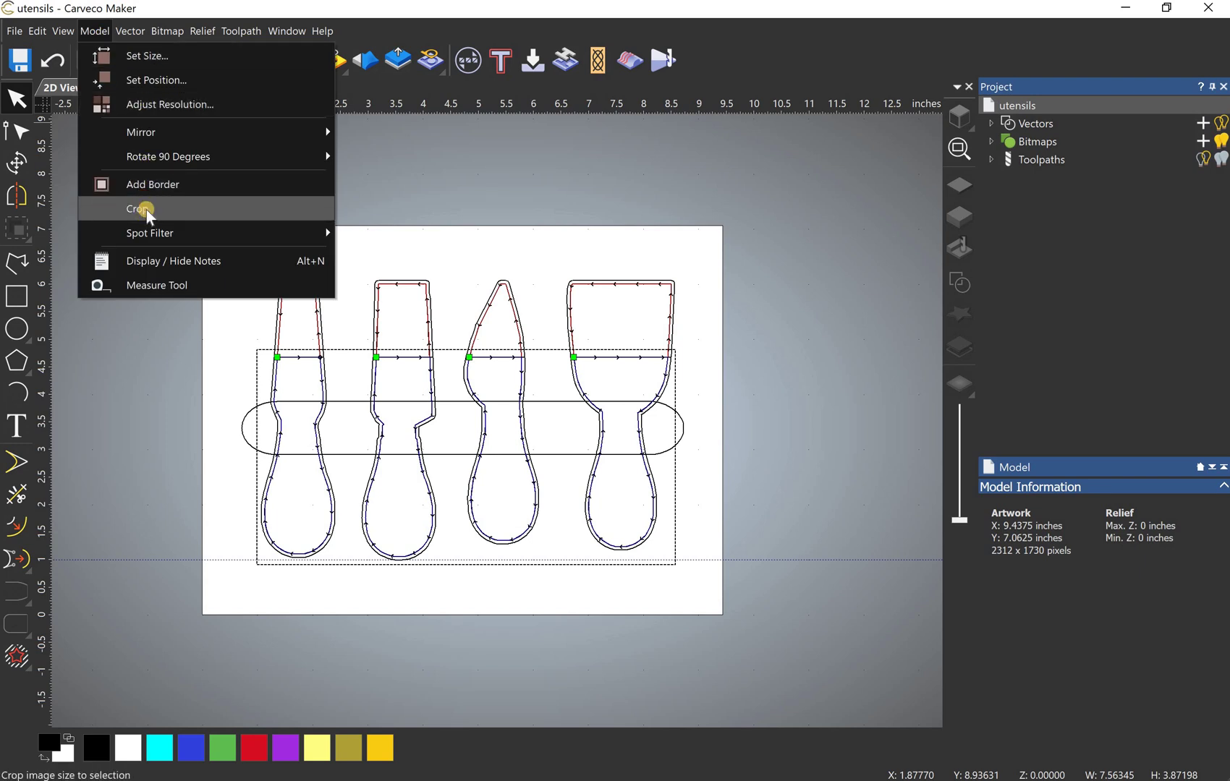
click(596, 177)
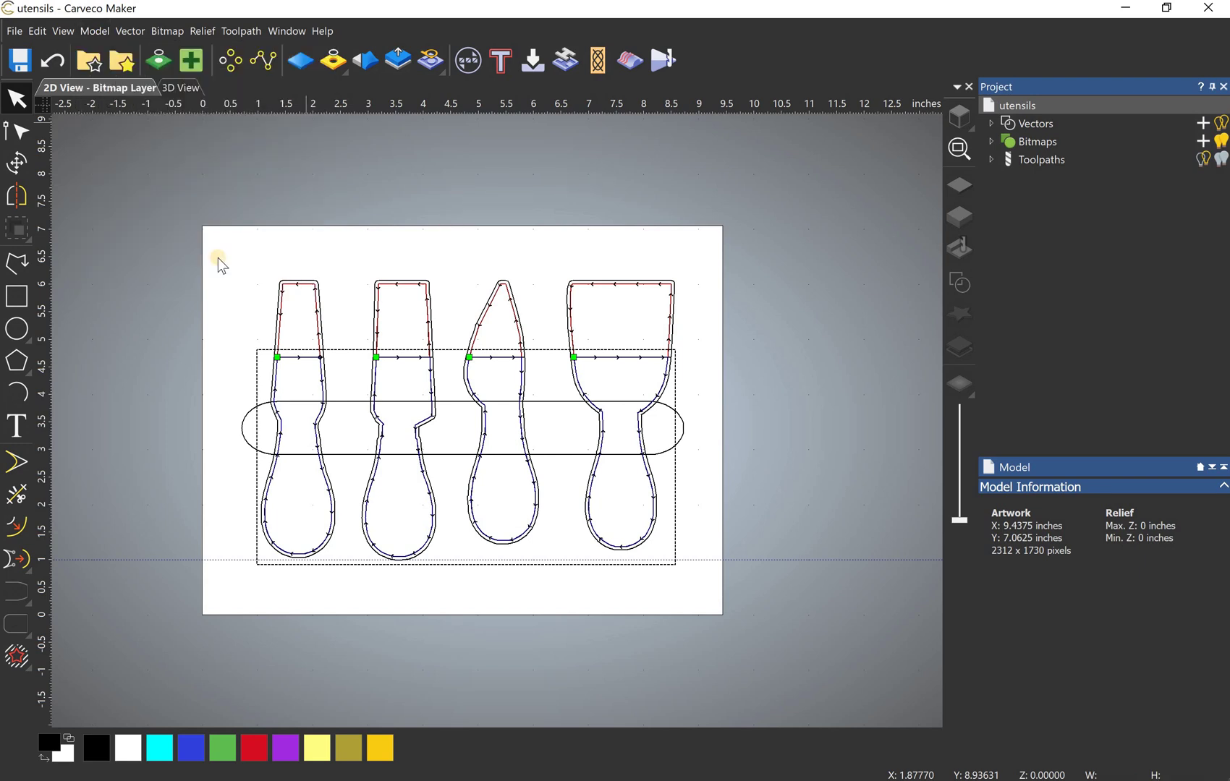
click(17, 296)
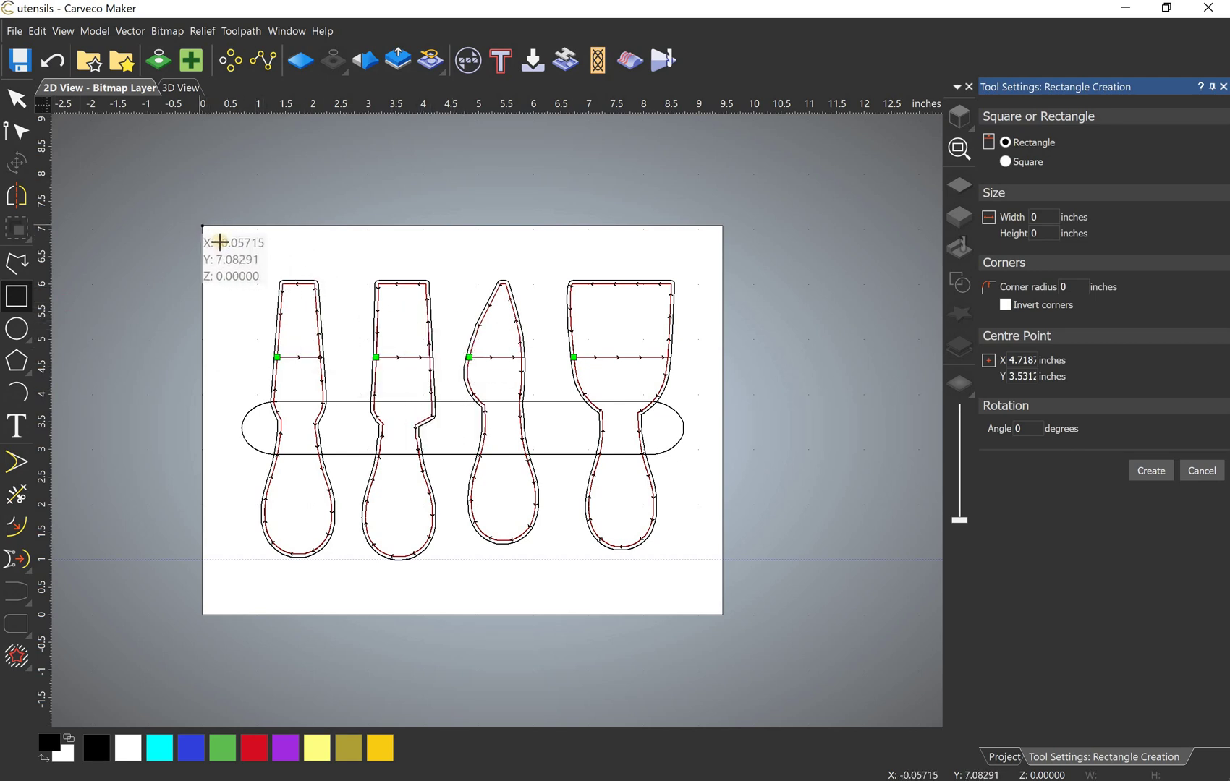
drag(217, 241, 399, 515)
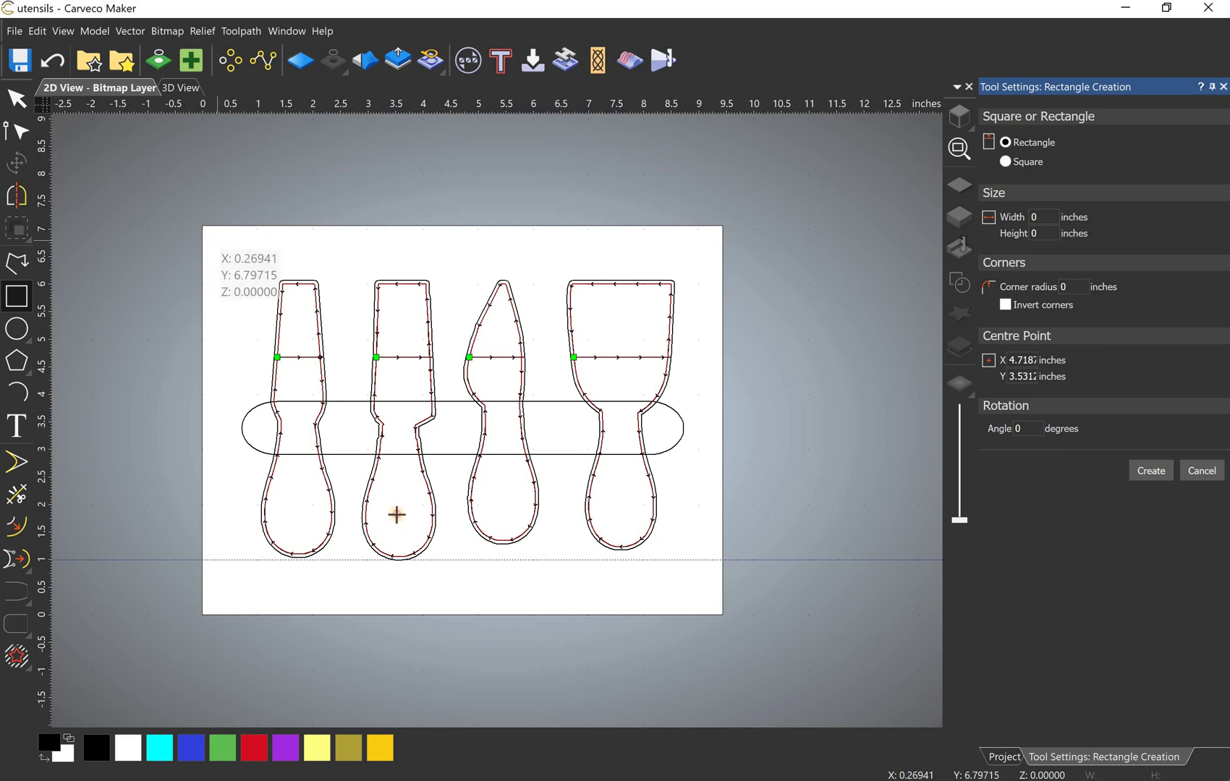
click(453, 580)
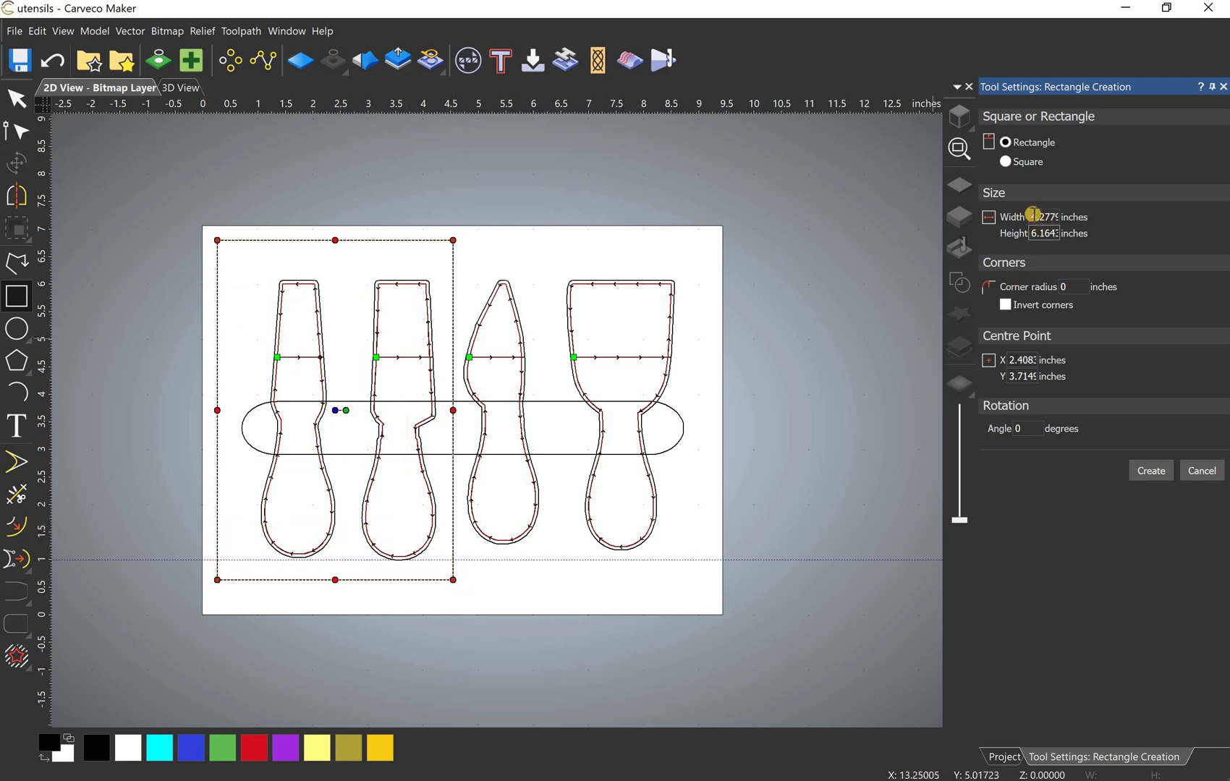
drag(1032, 218, 1060, 223)
text(4)
key(Tab)
drag(1033, 233, 1074, 241)
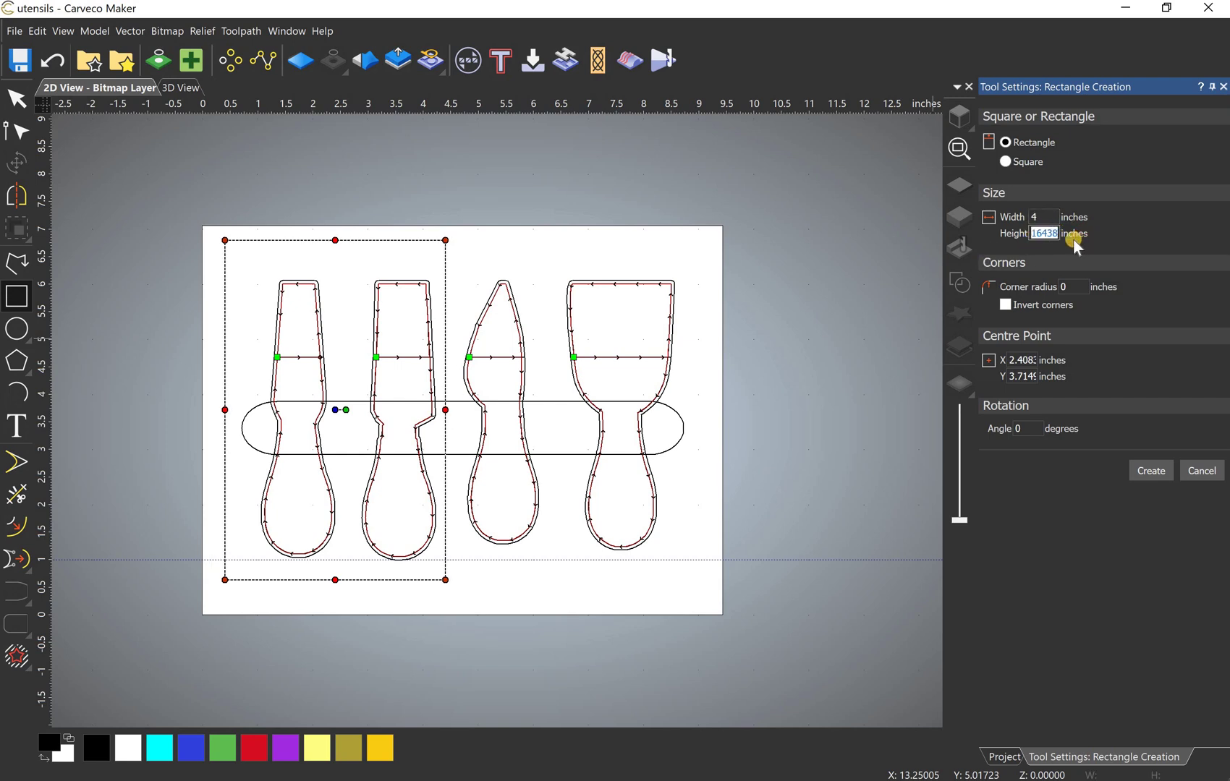
text(6)
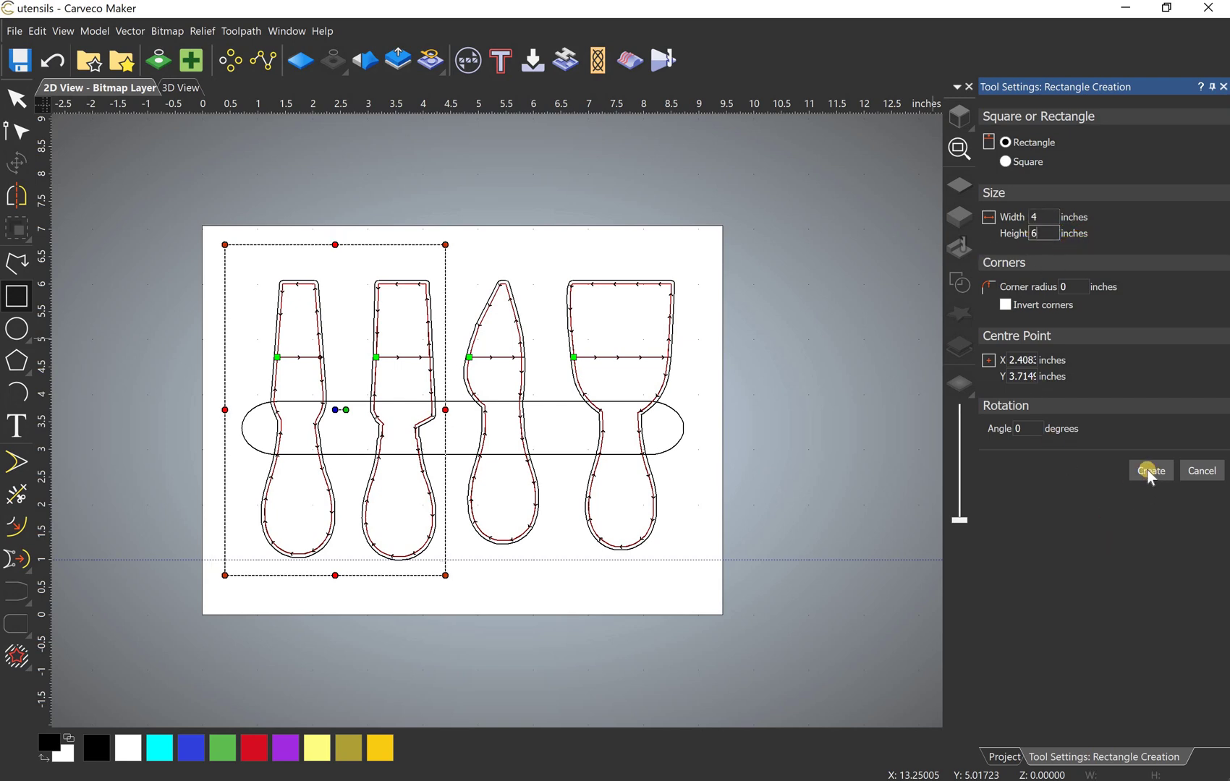
click(1146, 469)
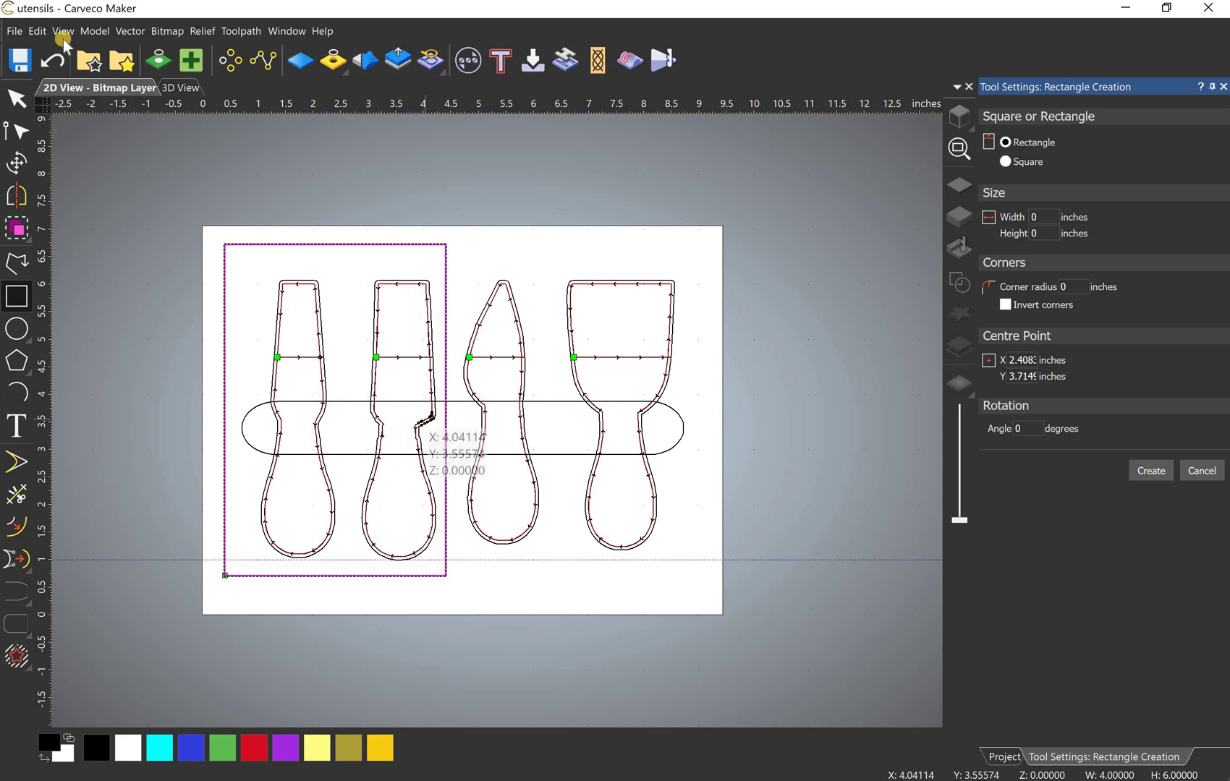
Step: Cancel Add Border without changes, then cancel Rectangle Creation to return to the Project panel
click(132, 30)
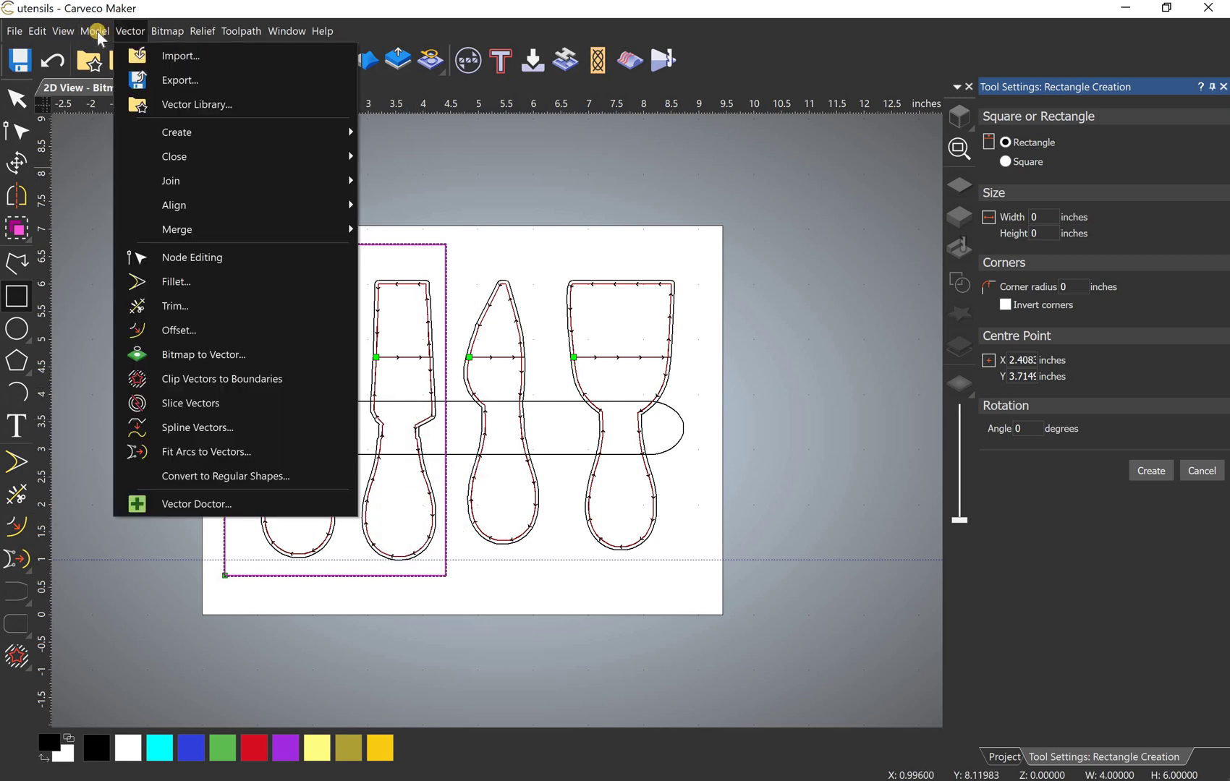
click(137, 209)
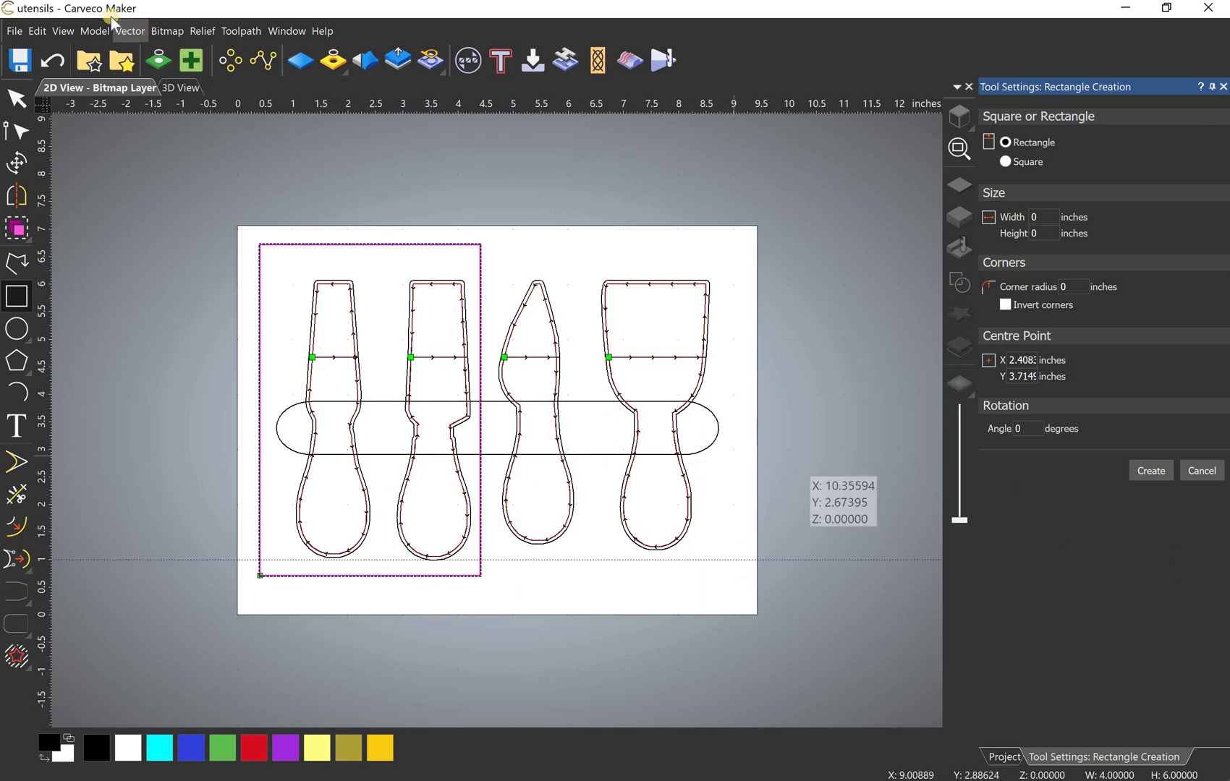
click(94, 31)
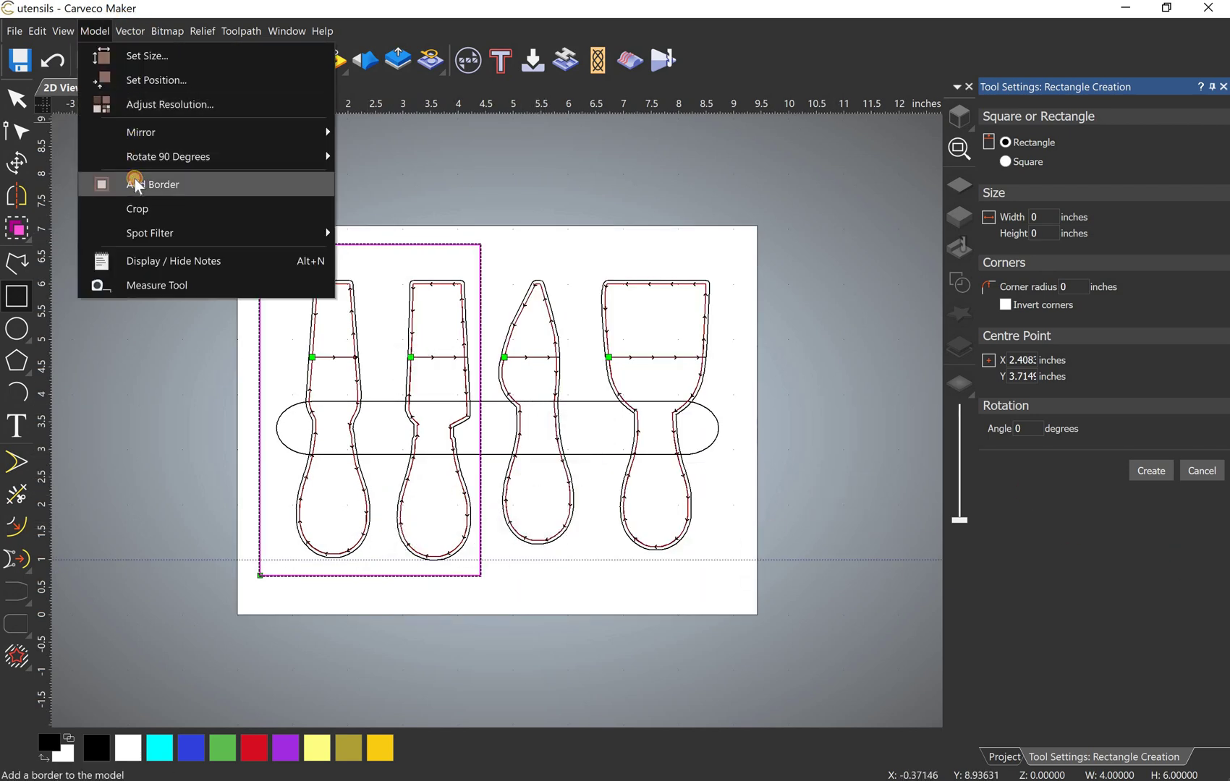
click(127, 183)
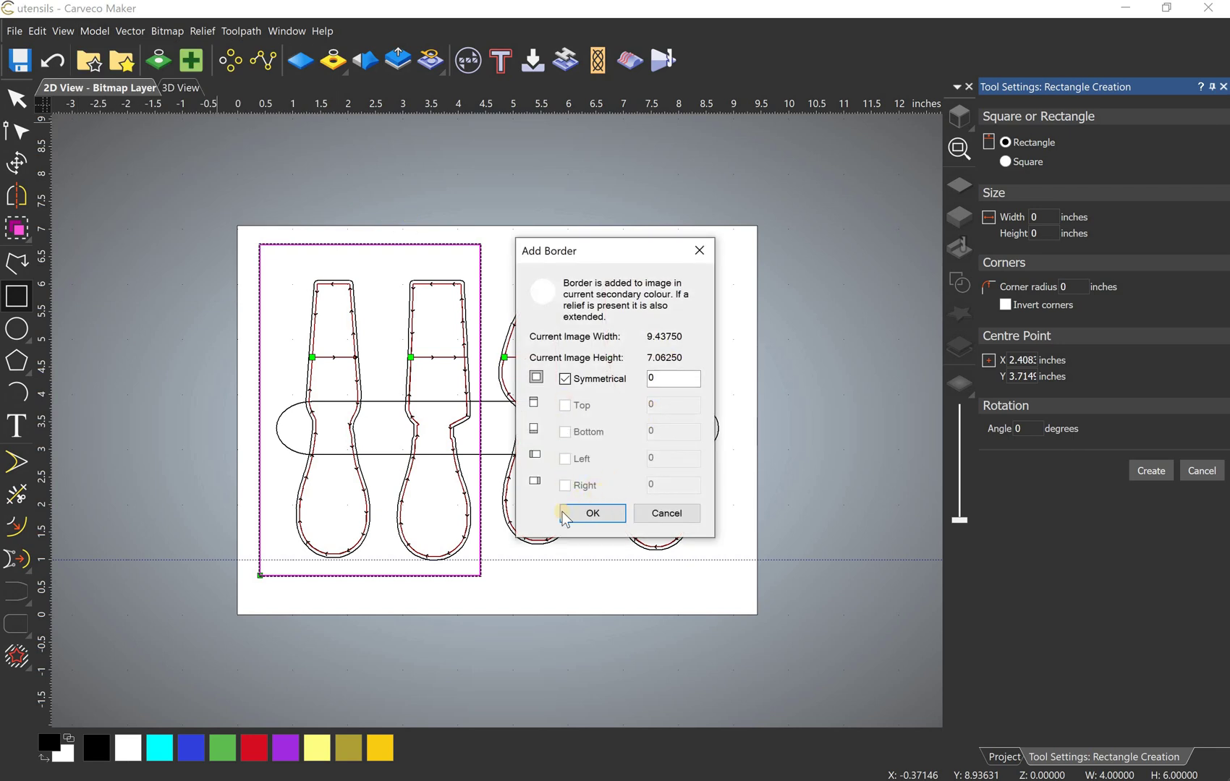
click(683, 516)
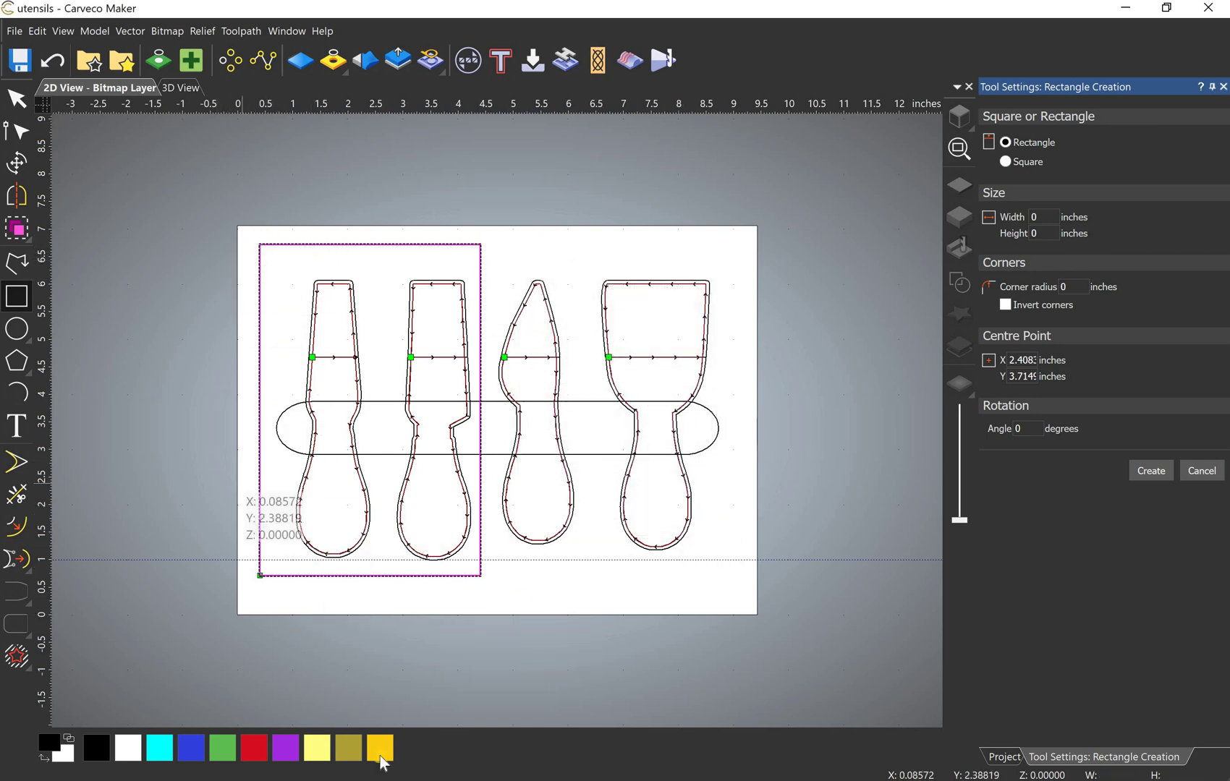
click(94, 31)
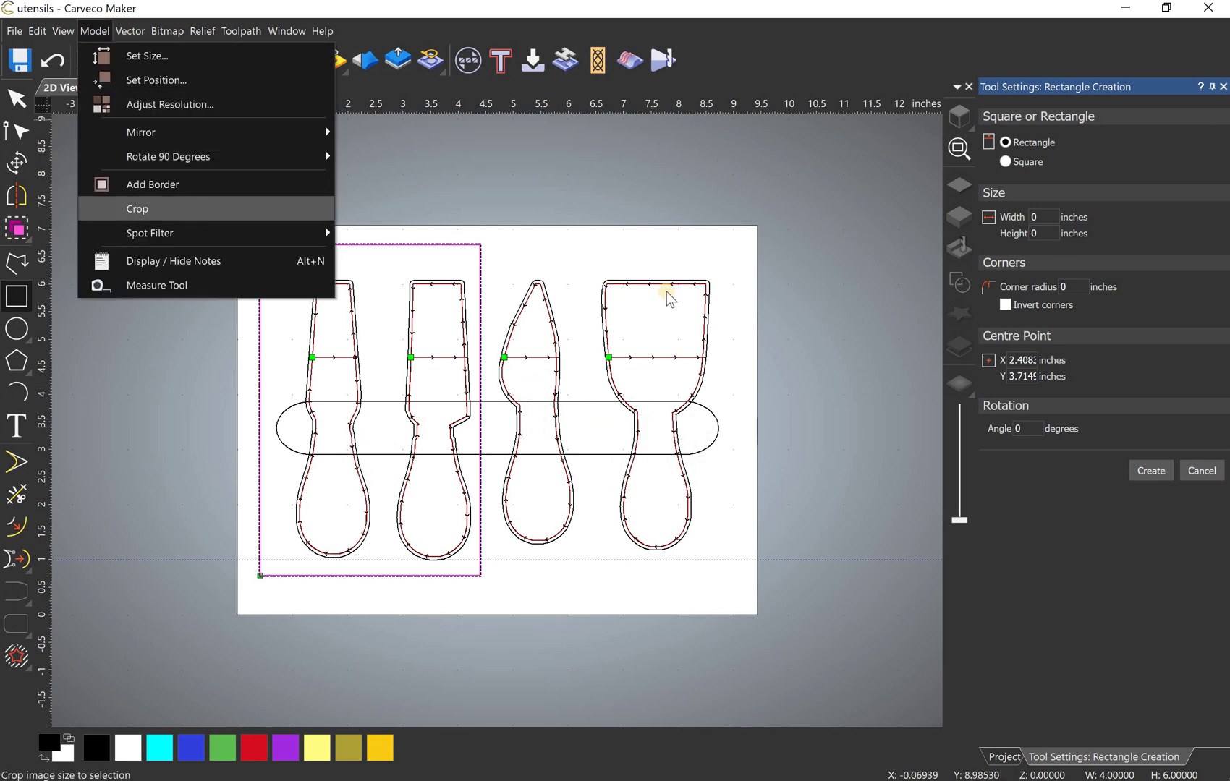
click(1202, 470)
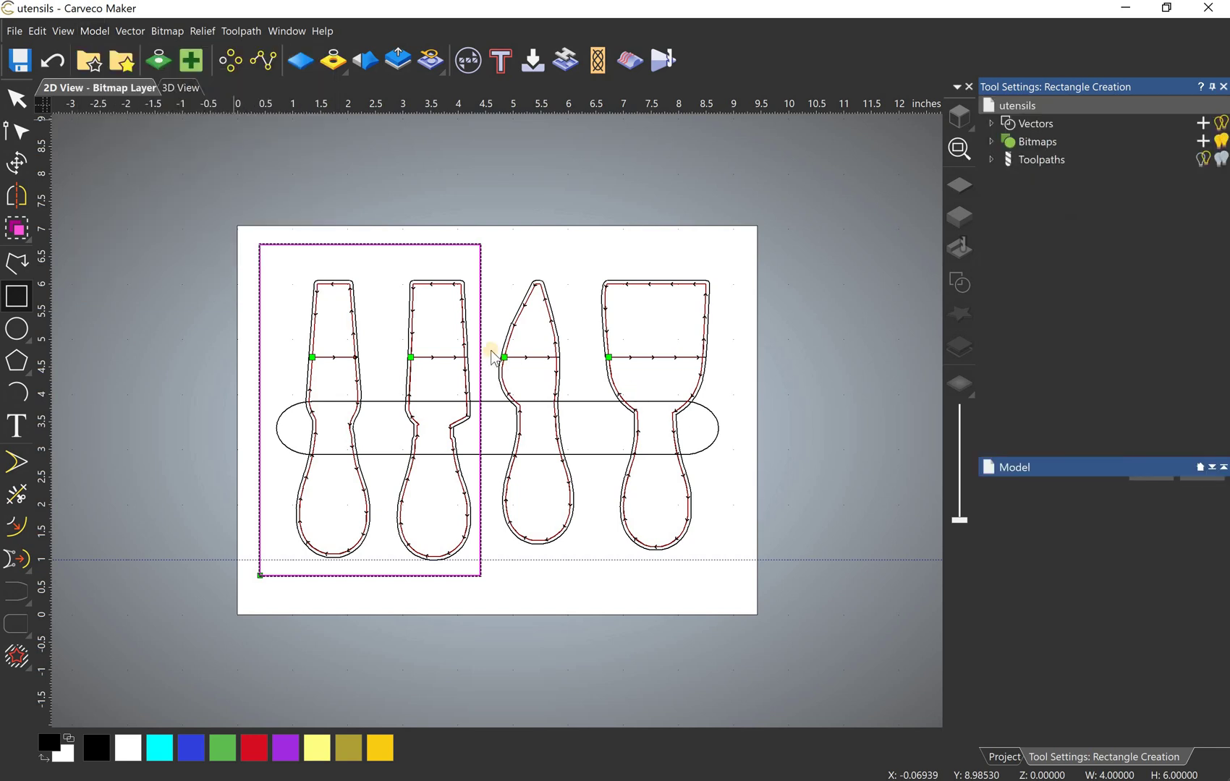
click(526, 261)
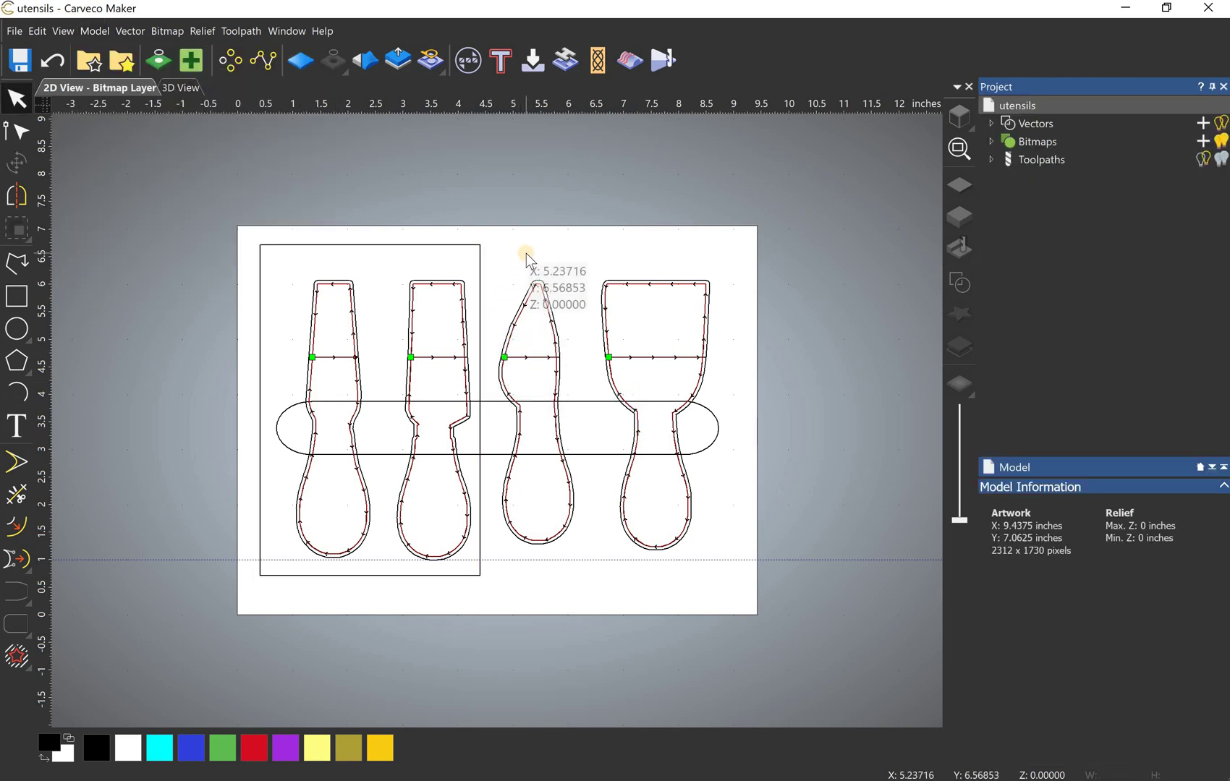